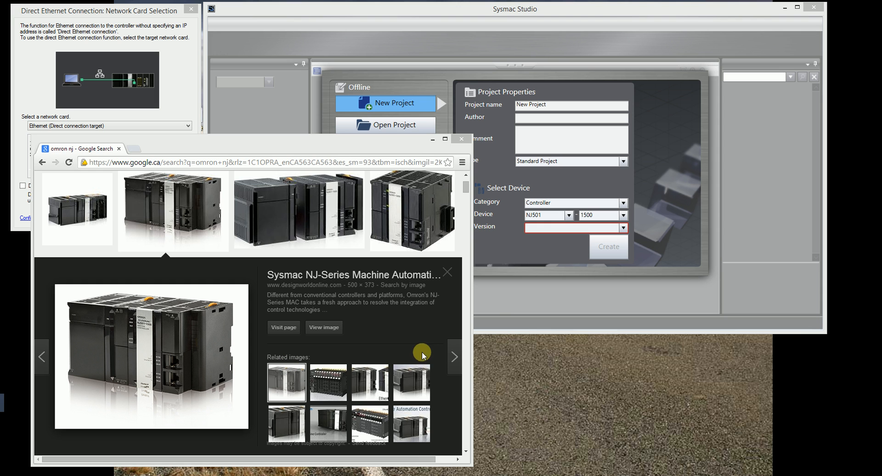
Step: Switch to Sysmac Studio and connect to the controller with a direct connection via Ethernet, retrying after the first attempt
{"action": "left_click", "coordinate": [504, 301]}
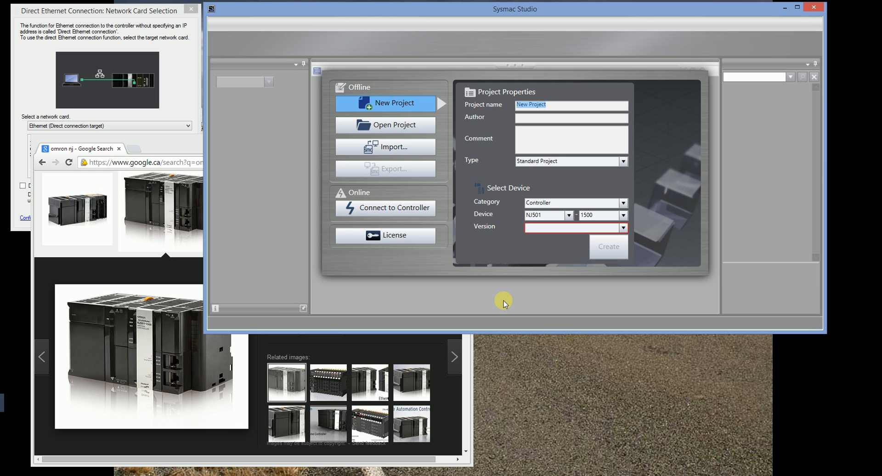
{"action": "left_click", "coordinate": [352, 210]}
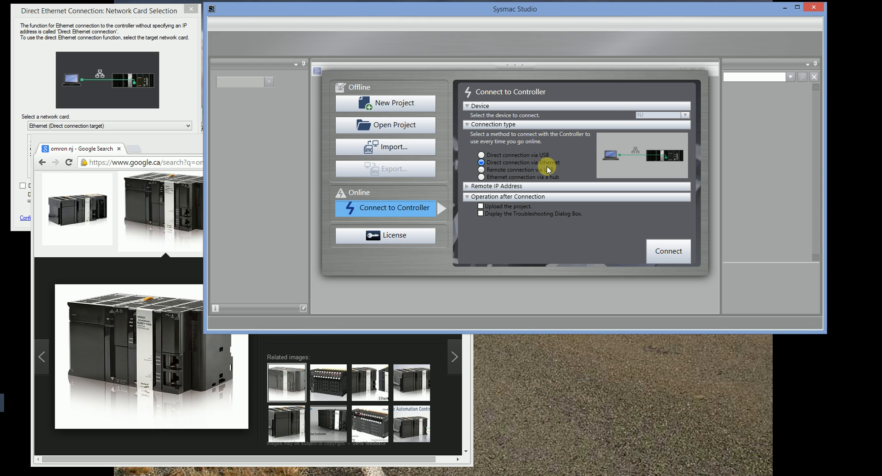
{"action": "left_click", "coordinate": [676, 259]}
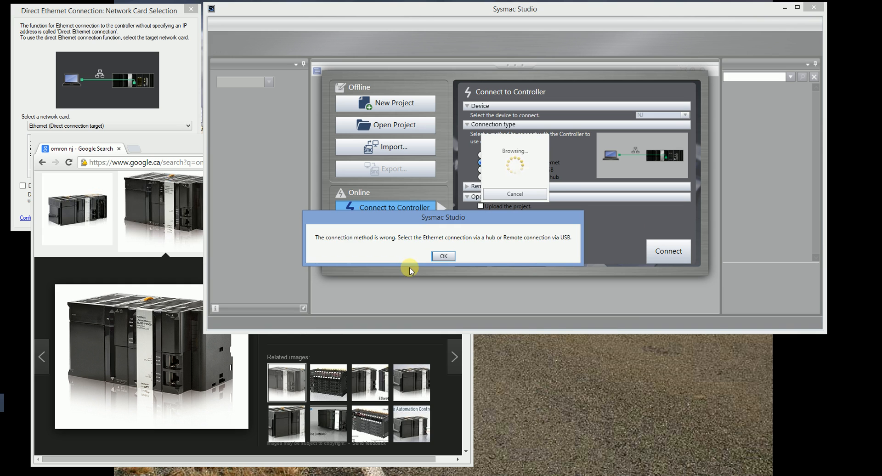
{"action": "left_click", "coordinate": [441, 257]}
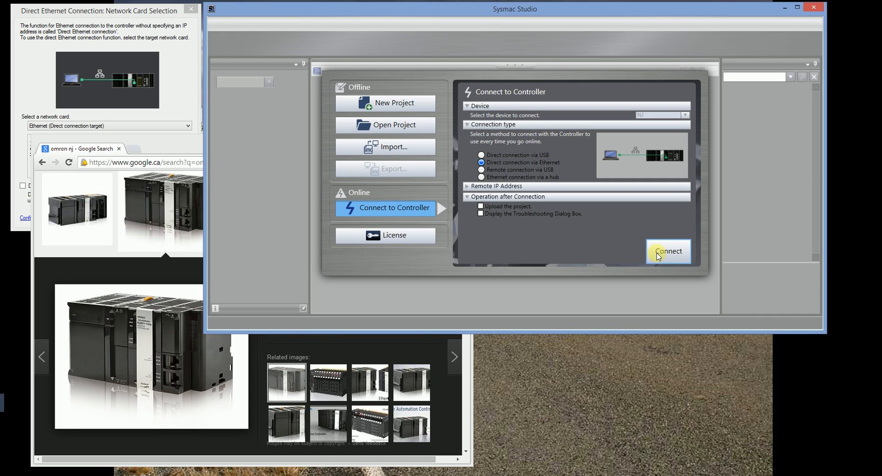
{"action": "left_click", "coordinate": [677, 256]}
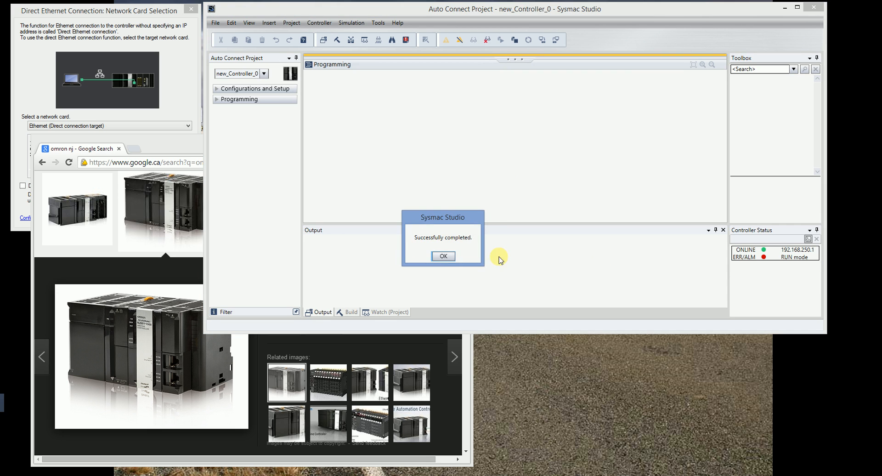
{"action": "left_click", "coordinate": [443, 254]}
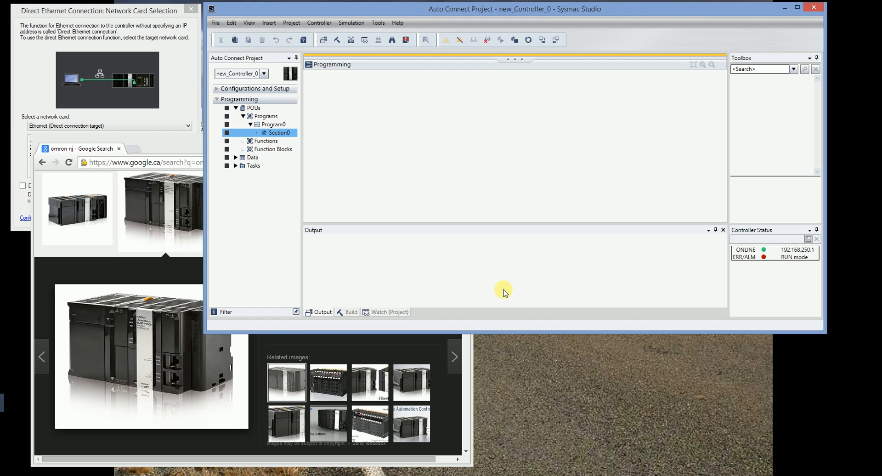
Step: Close the Auto Connect Project and return to the Sysmac Studio start page
{"action": "left_click", "coordinate": [215, 23]}
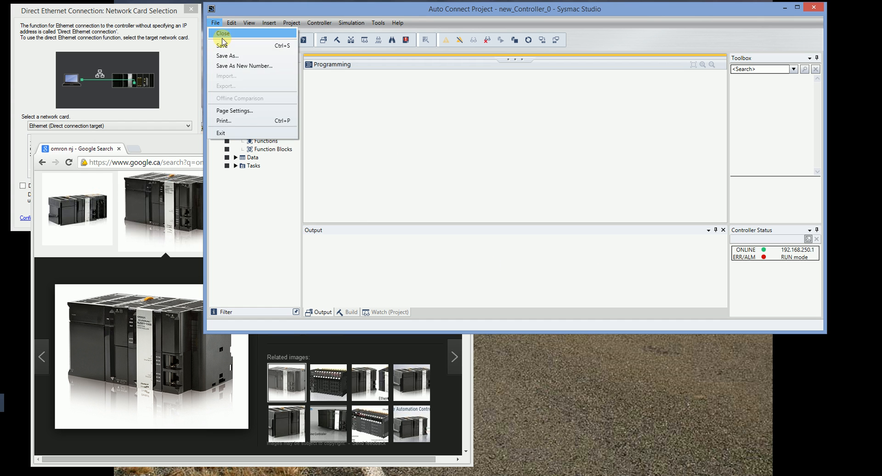
{"action": "left_click", "coordinate": [220, 35]}
{"action": "left_click", "coordinate": [442, 259]}
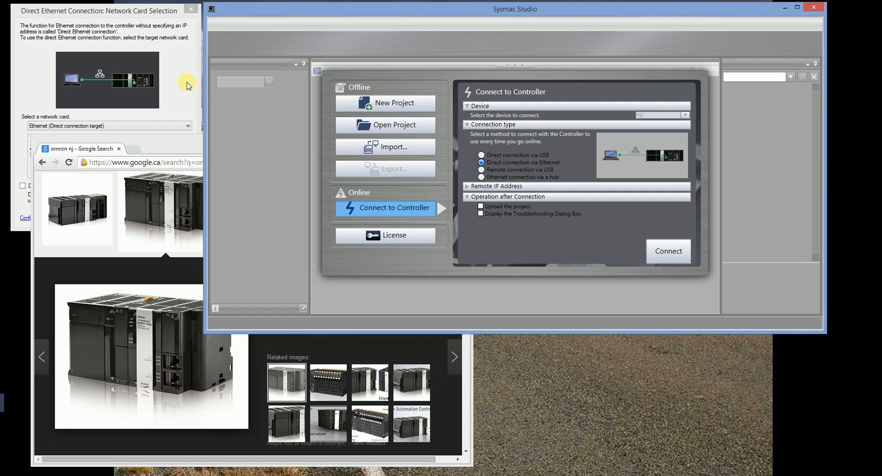
Step: Bring the Direct Ethernet Connection network card selection to the screen centre and examine the selected card's name and details
{"action": "left_click", "coordinate": [188, 85]}
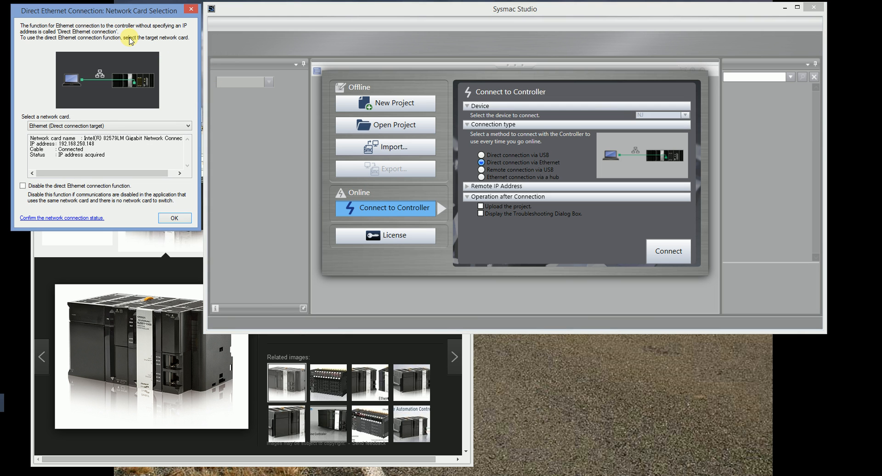
{"action": "left_click_drag", "start_coordinate": [83, 13], "coordinate": [386, 114]}
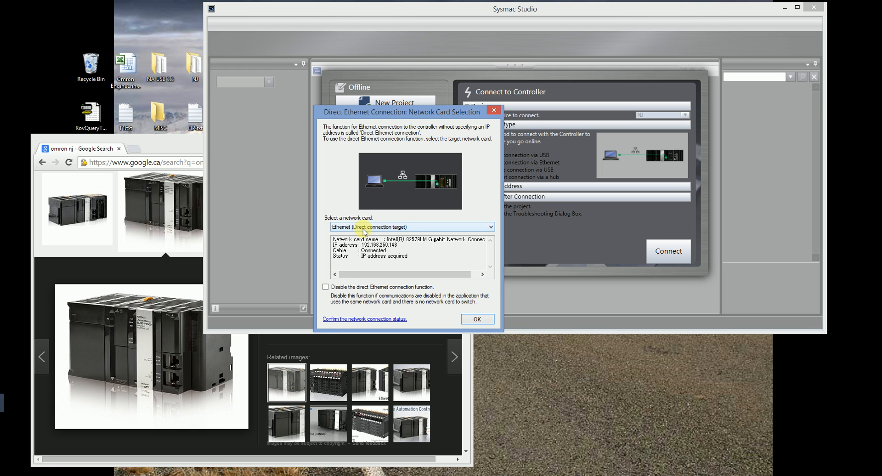
{"action": "left_click_drag", "start_coordinate": [384, 240], "coordinate": [468, 239]}
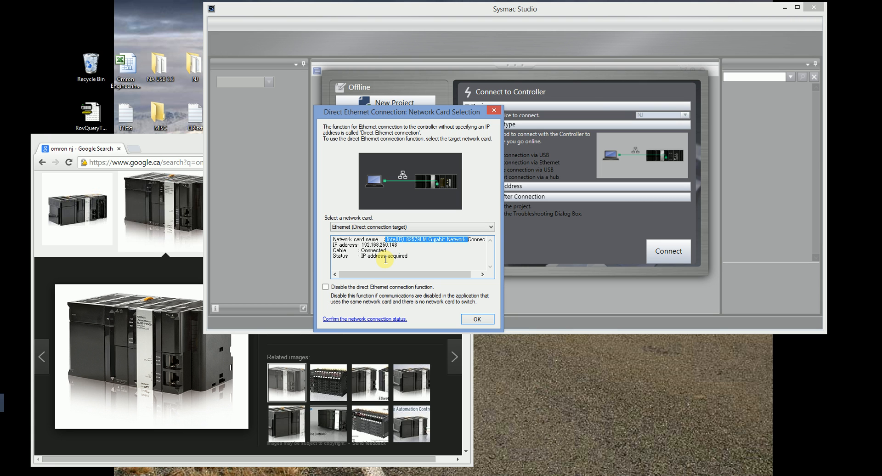
Step: Open the network connection status check, browse for devices with Ethernet Hub Connection, view the 192.168.250.1 controller's details, and repeat the browse
{"action": "left_click", "coordinate": [333, 319]}
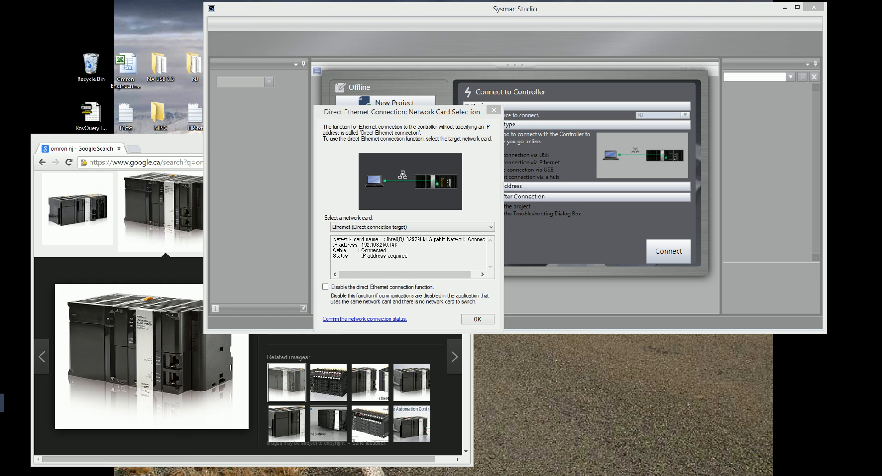
{"action": "left_click_drag", "start_coordinate": [1, 69], "coordinate": [329, 154]}
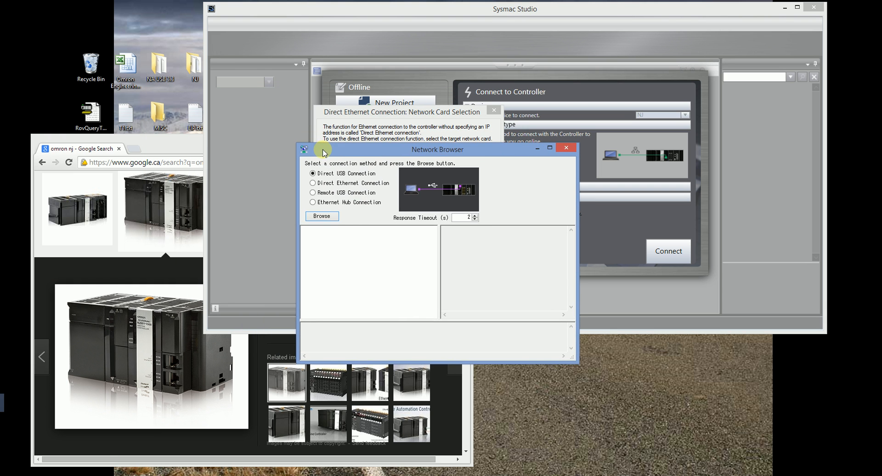
{"action": "left_click", "coordinate": [312, 203]}
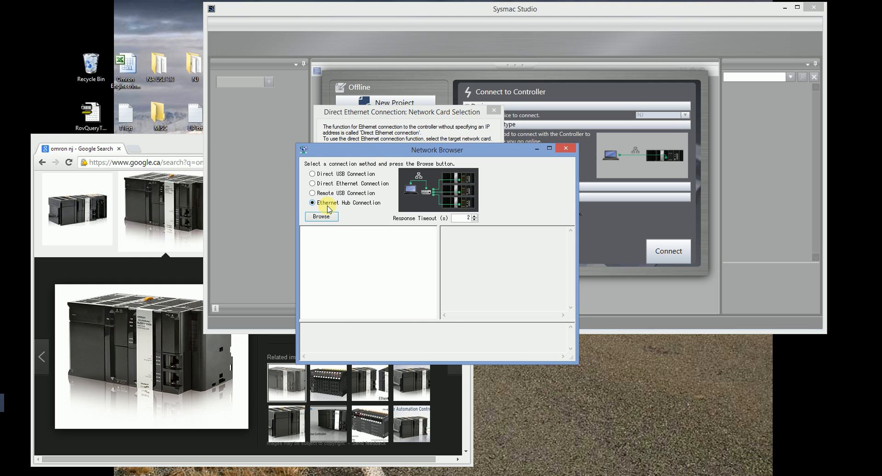
{"action": "left_click", "coordinate": [322, 216]}
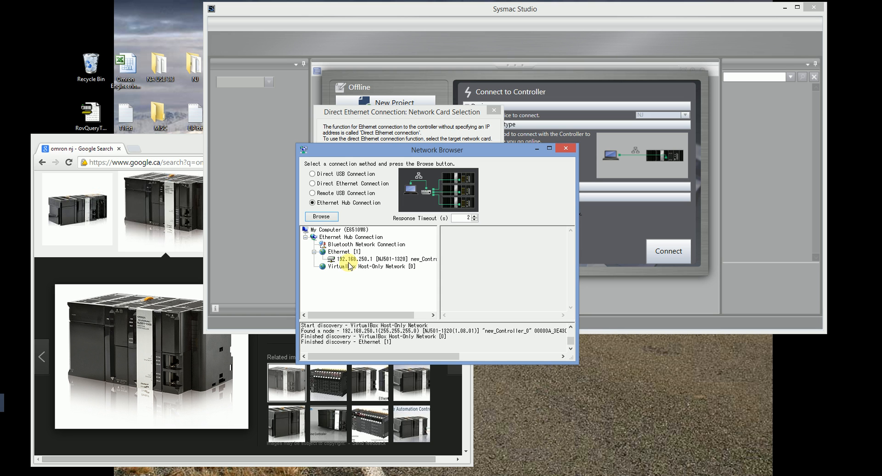
{"action": "left_click", "coordinate": [349, 259]}
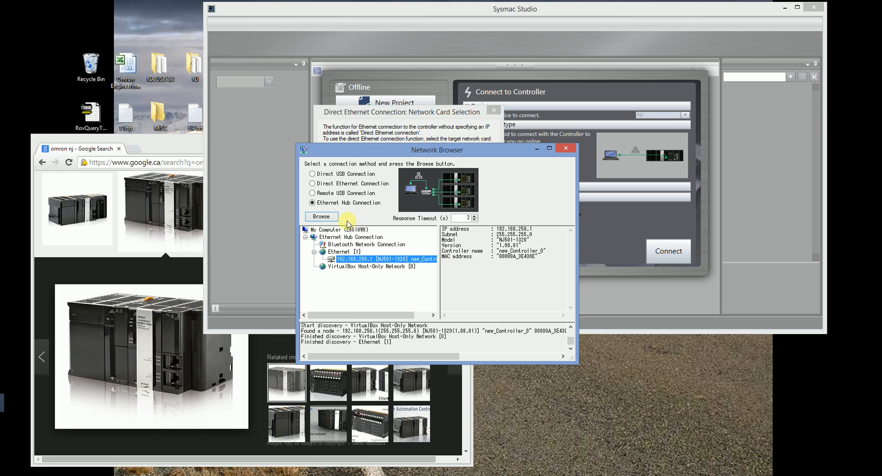
{"action": "left_click", "coordinate": [327, 218]}
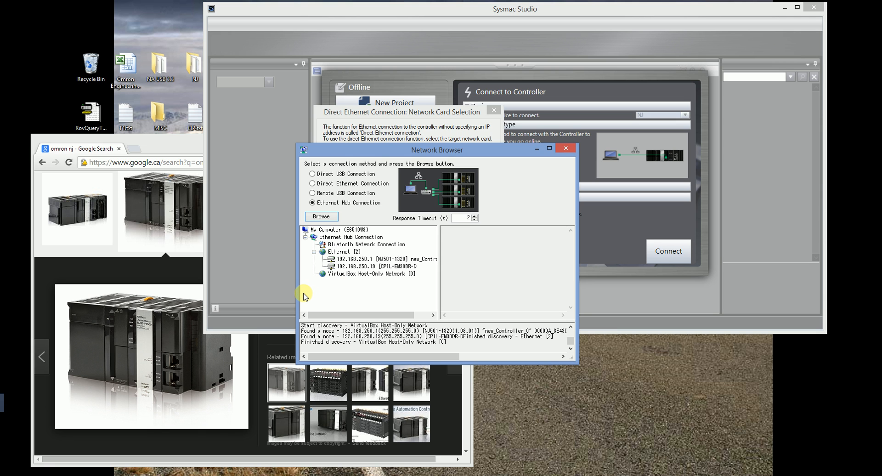
Step: In System Configuration, list the services with Microsoft ones hidden, check the OMRON Ethernet Direct connection service, and return to the Network Browser
{"action": "key", "text": "super"}
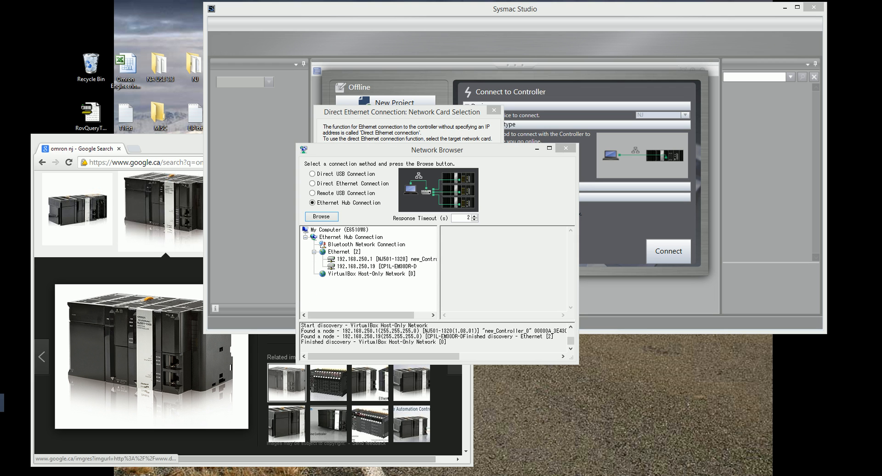
{"action": "left_click_drag", "start_coordinate": [0, 81], "coordinate": [461, 84]}
{"action": "left_click", "coordinate": [328, 101]}
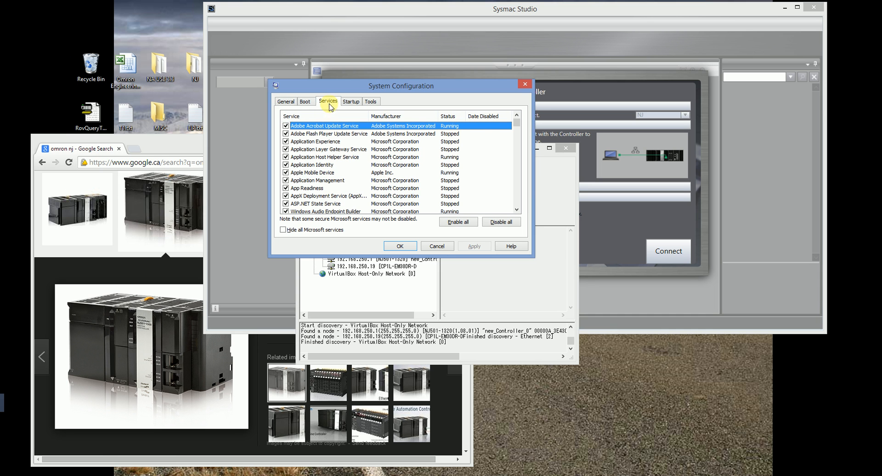
{"action": "left_click", "coordinate": [282, 230]}
{"action": "scroll", "coordinate": [320, 179], "scroll_direction": "down", "scroll_amount": 3}
{"action": "scroll", "coordinate": [322, 180], "scroll_direction": "down", "scroll_amount": 4}
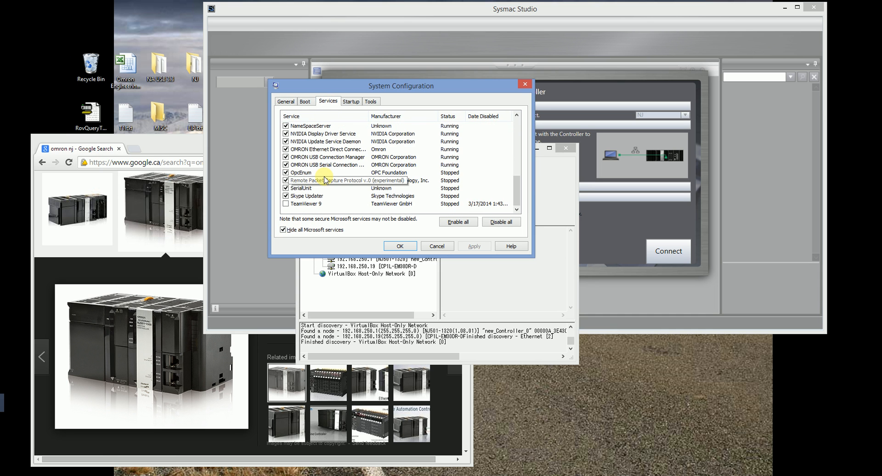
{"action": "left_click", "coordinate": [310, 150]}
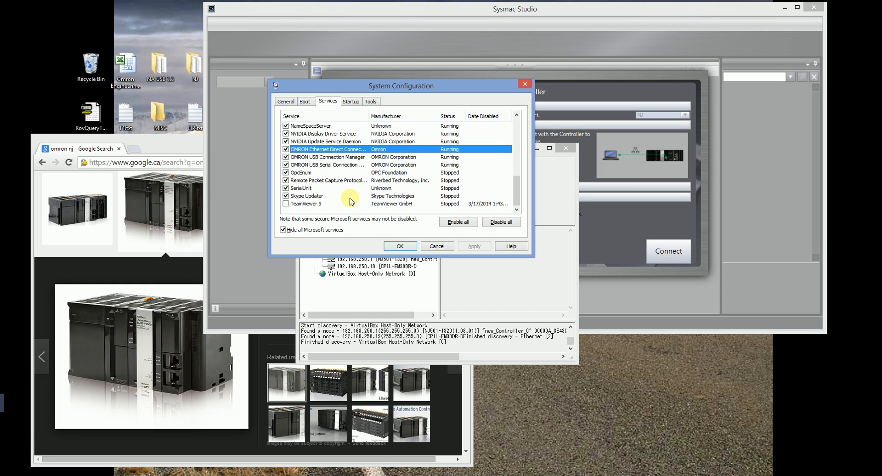
{"action": "left_click", "coordinate": [608, 218]}
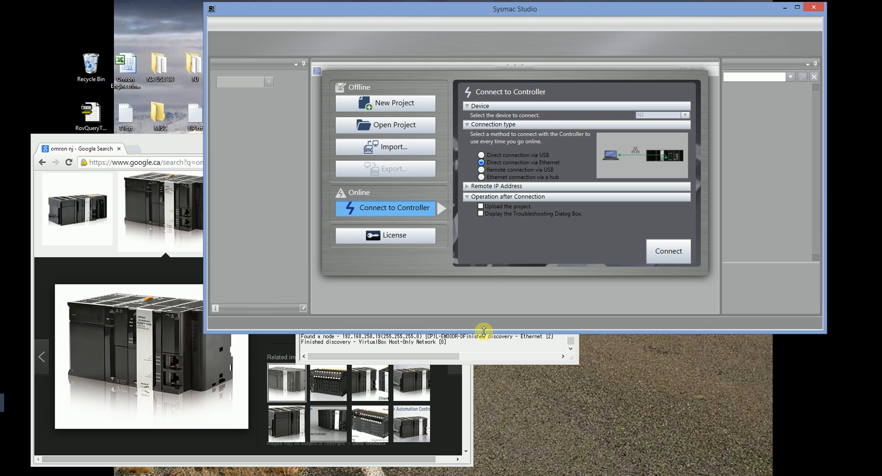
{"action": "left_click", "coordinate": [479, 344]}
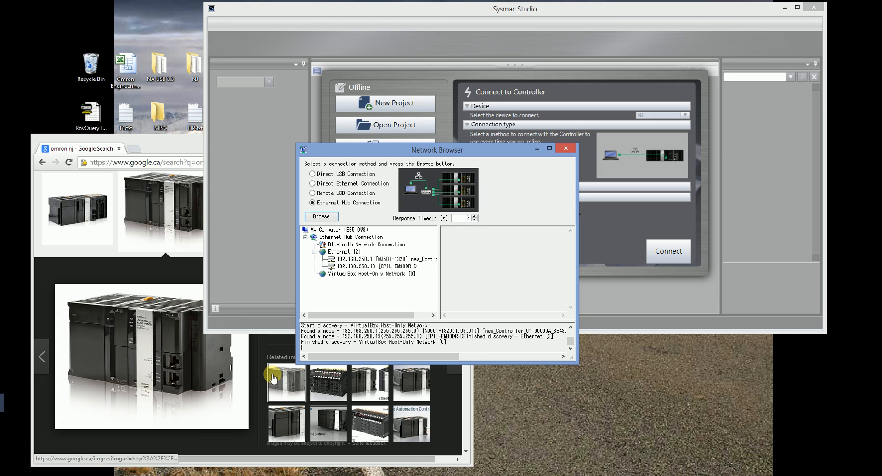
Step: Open a Command Prompt, run ipconfig, and examine the Ethernet adapter's IPv4 addresses and subnet masks
{"action": "key", "text": "super"}
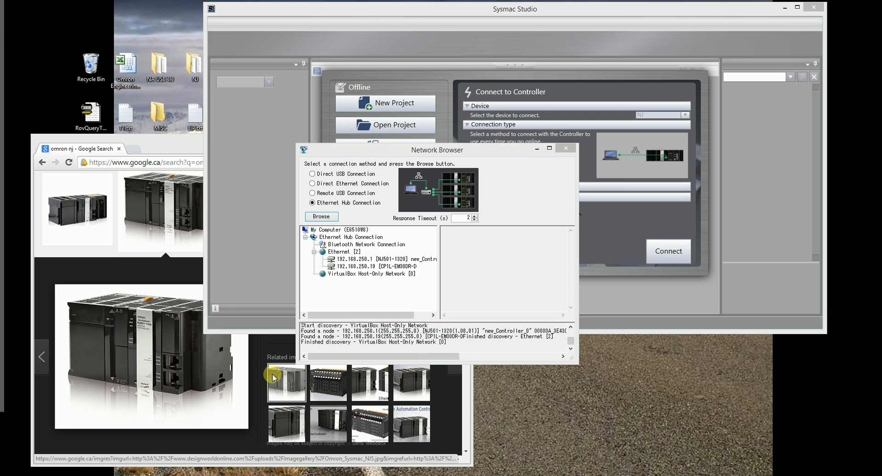
{"action": "key", "text": "Return"}
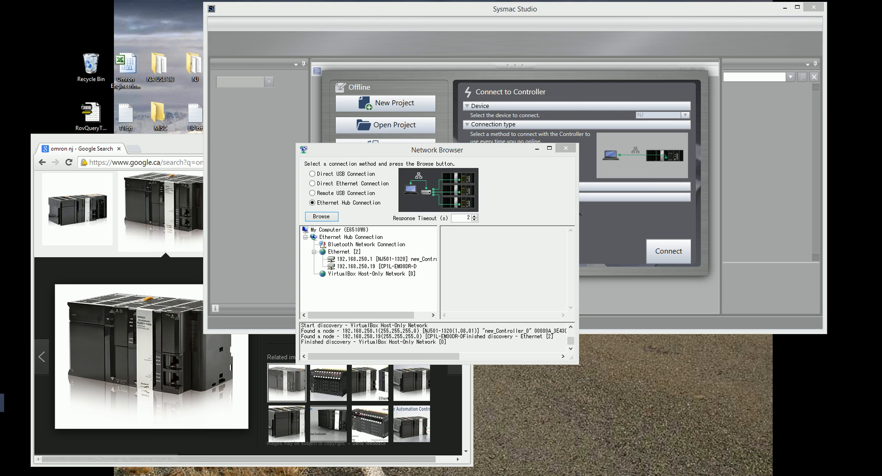
{"action": "left_click_drag", "start_coordinate": [0, 85], "coordinate": [379, 119]}
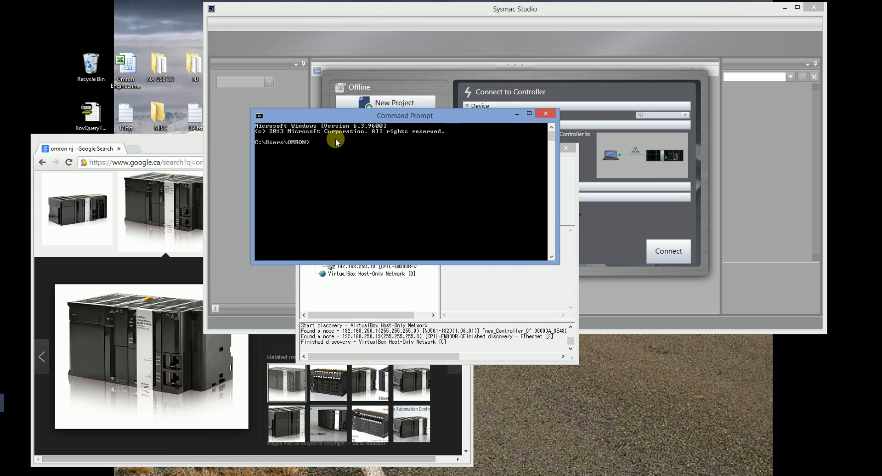
{"action": "type", "text": "ipconfig"}
{"action": "key", "text": "Return"}
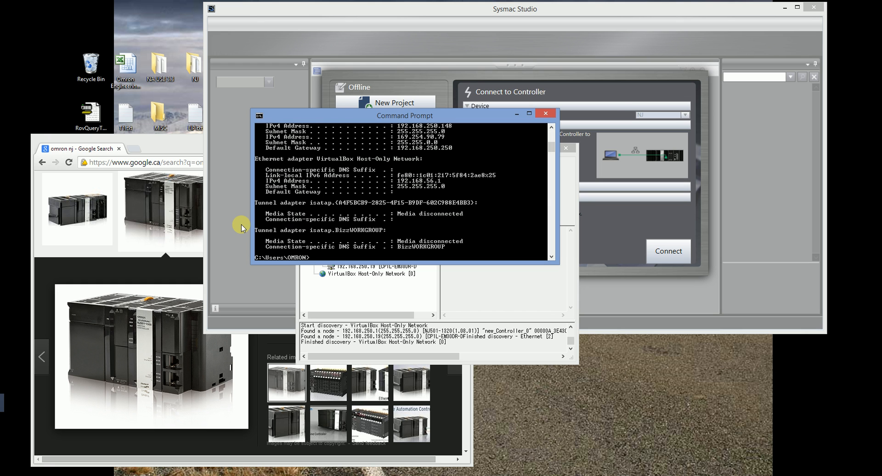
{"action": "left_click", "coordinate": [552, 127]}
{"action": "left_click", "coordinate": [552, 127]}
{"action": "left_click", "coordinate": [552, 128]}
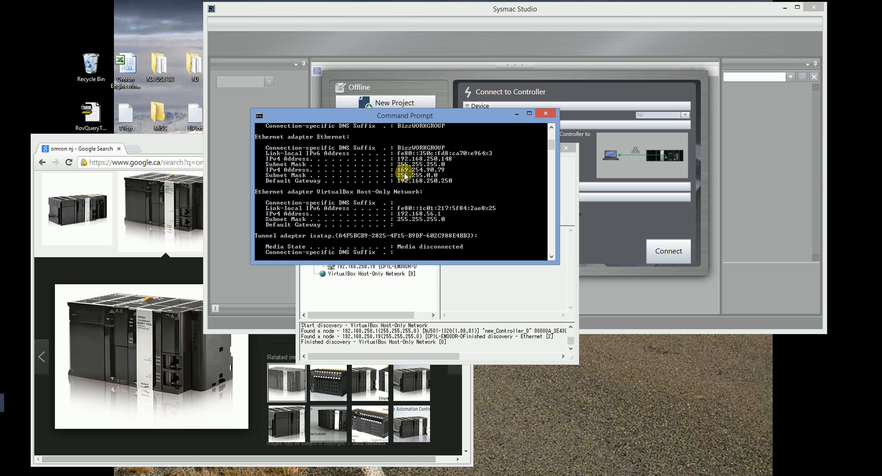
Step: Return to the Network Browser and browse the Ethernet Hub Connection again for connected devices
{"action": "left_click", "coordinate": [395, 289]}
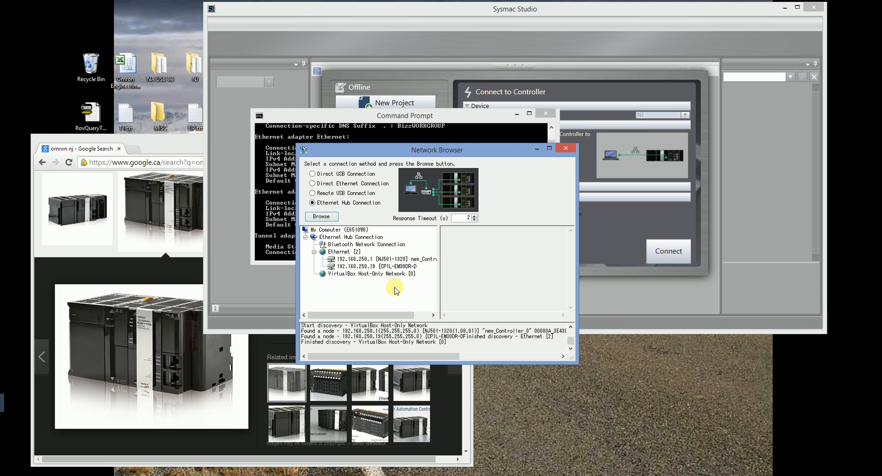
{"action": "left_click", "coordinate": [321, 217]}
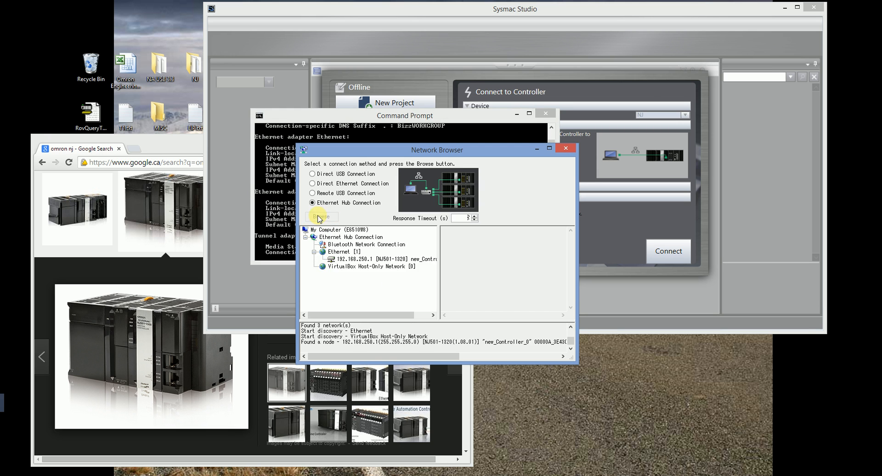